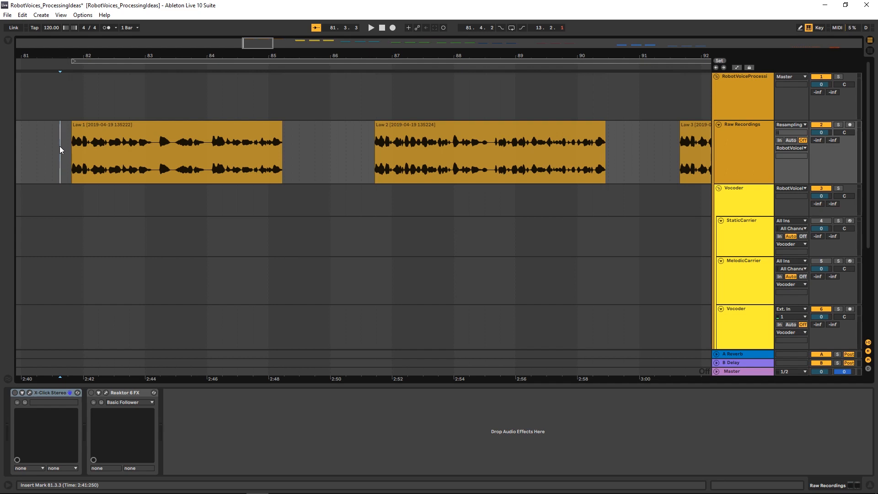
# Play back the Law 1 clip on the Raw Recordings track
pyautogui.press('space')
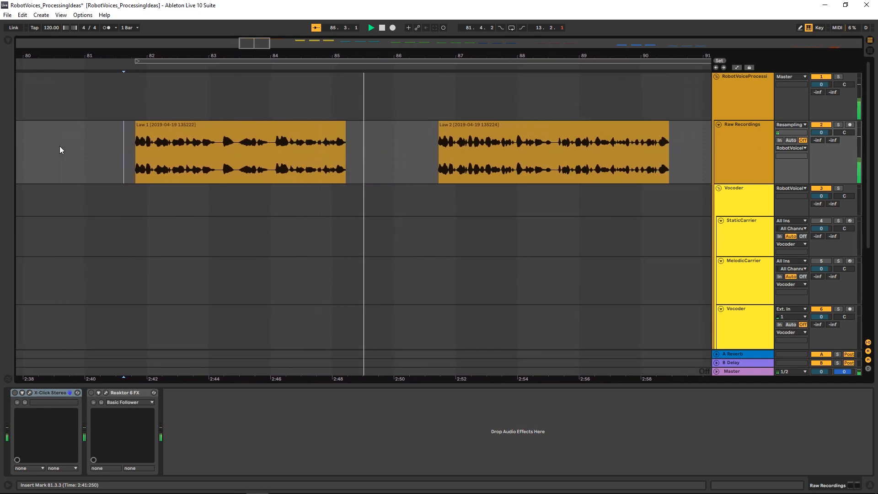
pyautogui.press('space')
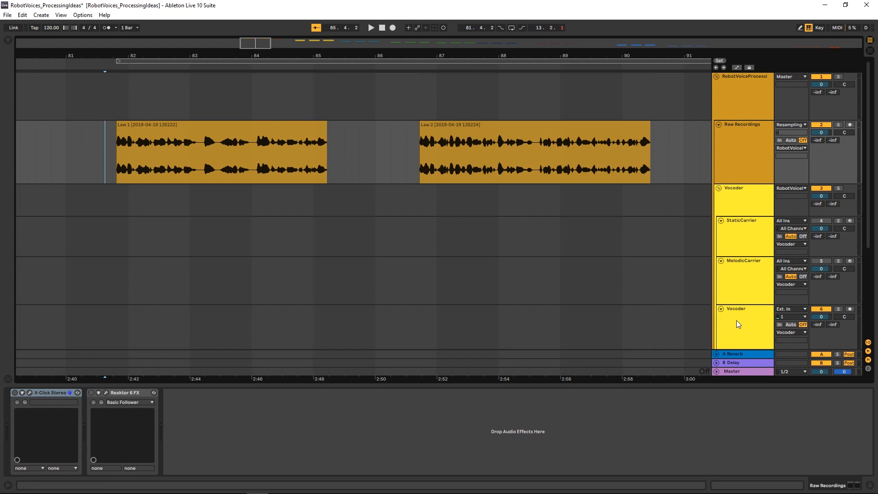
# Display the StaticCarrier and Vocoder tracks' devices and play the vocoded Law 1 clip on the Vocoder track
pyautogui.click(755, 237)
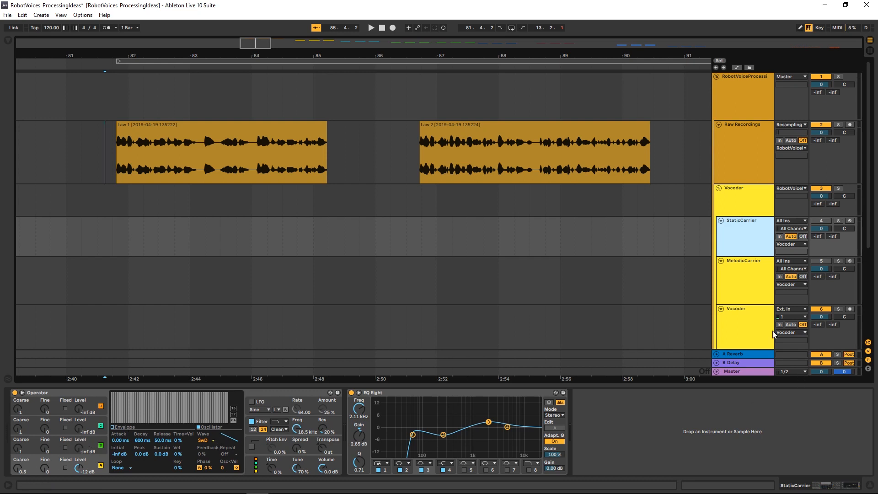
pyautogui.click(746, 325)
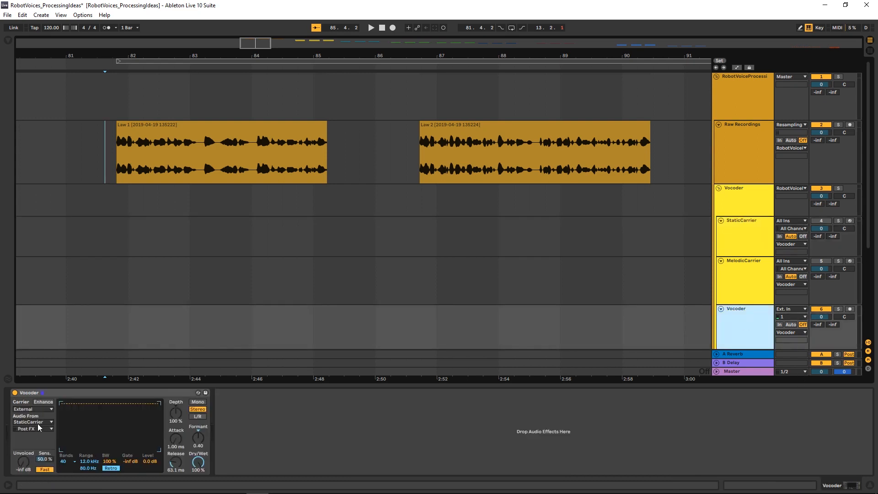
pyautogui.moveTo(690, 55); pyautogui.dragTo(18, 41)
pyautogui.scroll(-5, 263, 298)
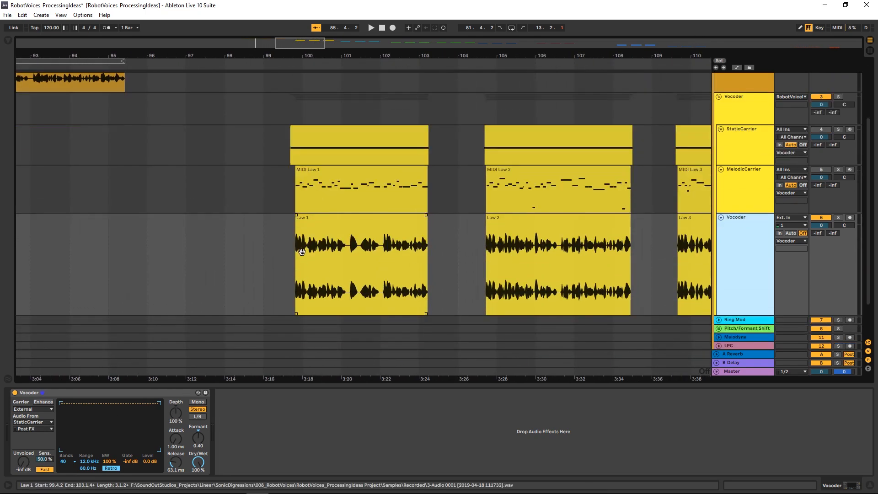
pyautogui.click(272, 289)
pyautogui.press('space')
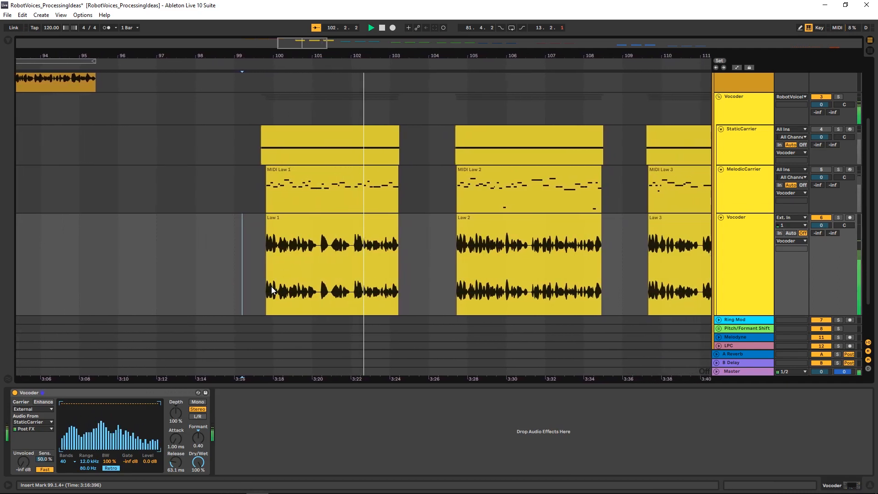
pyautogui.press('space')
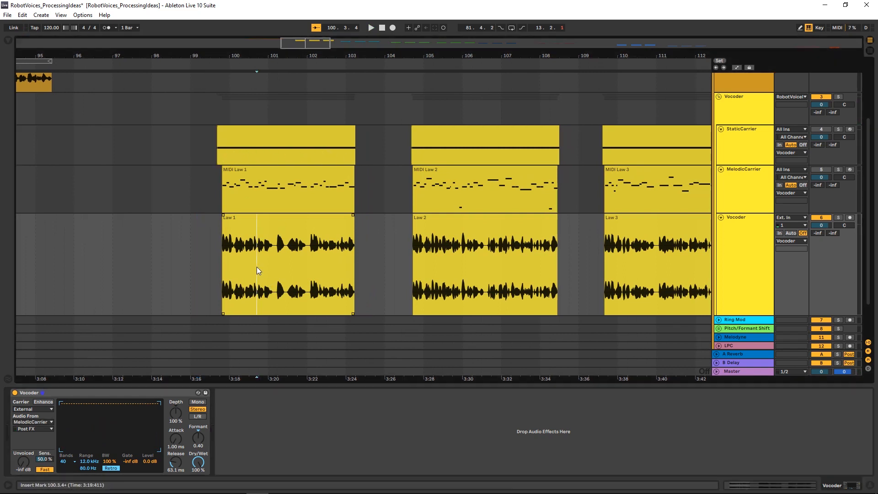
# Examine the melody-to-MIDI conversion option for the Law 1 clip on the Vocoder track
pyautogui.rightClick(257, 267)
pyautogui.press('Escape')
pyautogui.rightClick(259, 241)
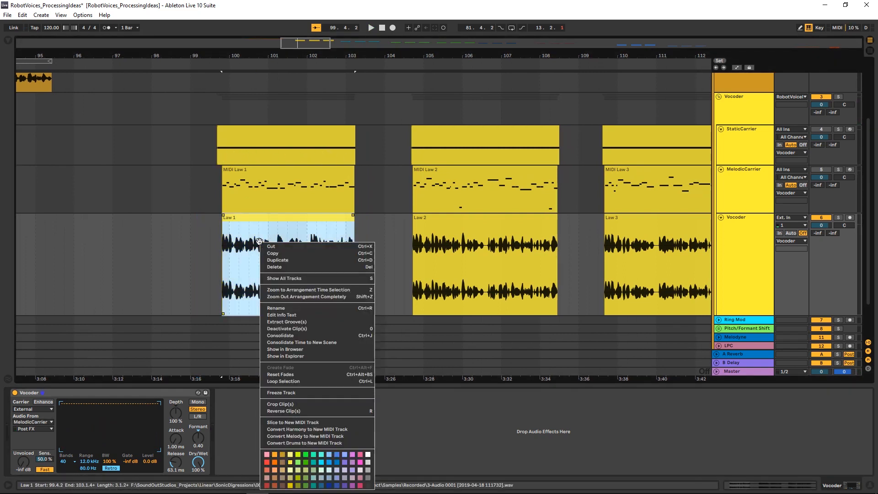
pyautogui.click(317, 437)
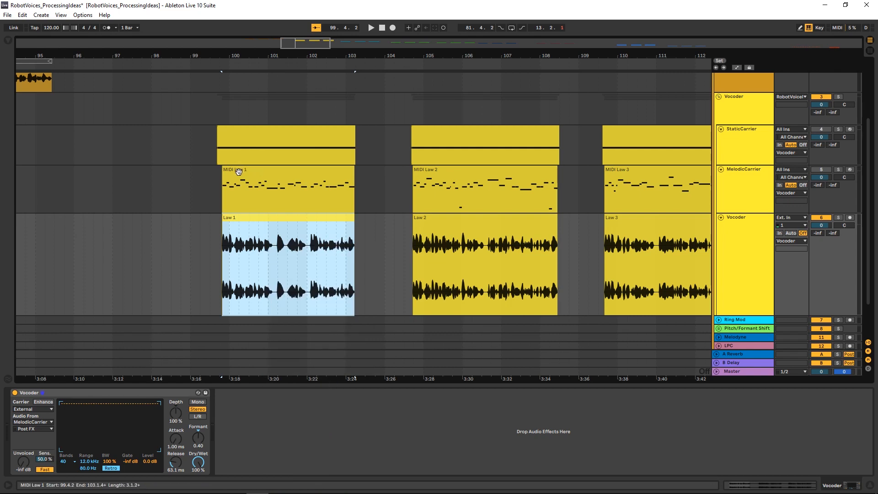
# Play the vocoded Law 1 phrase from the start of the first StaticCarrier clip
pyautogui.click(234, 178)
pyautogui.click(218, 145)
pyautogui.press('space')
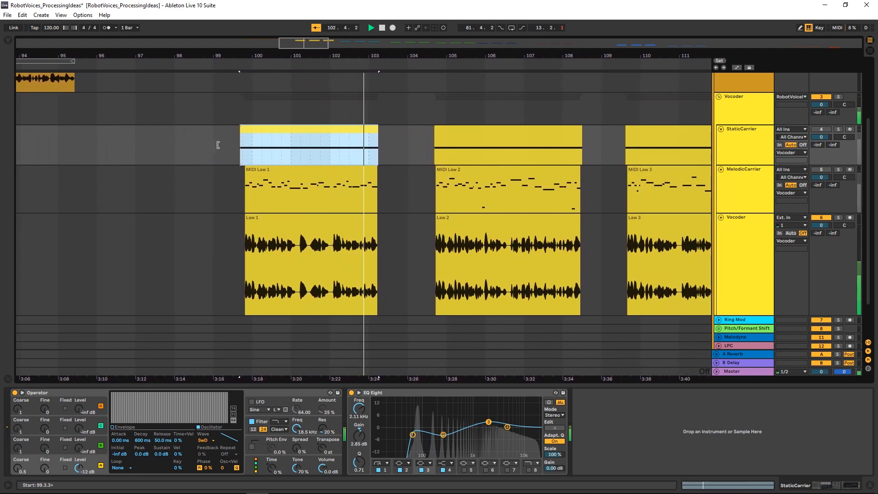
pyautogui.press('space')
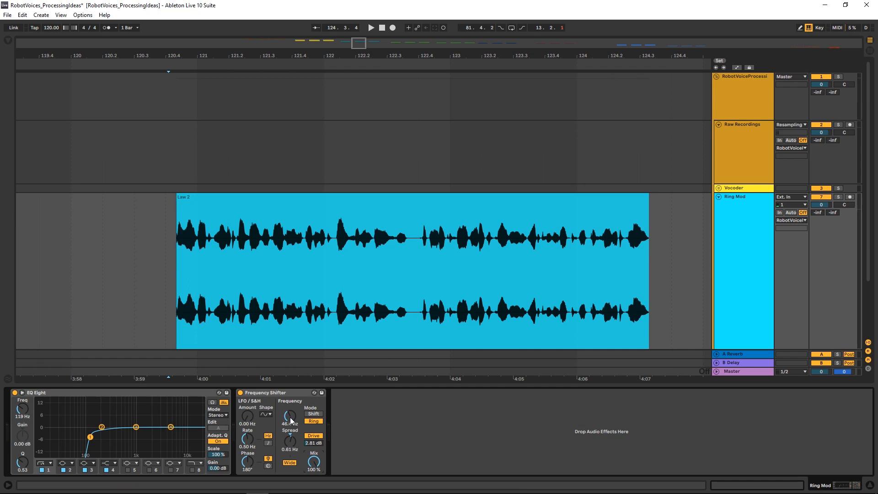
# Raise the Frequency Shifter's ring modulation frequency to 103 Hz while playing Law 2 on the Ring Mod track
pyautogui.press('space')
pyautogui.moveTo(290, 418)
pyautogui.mouseDown()
pyautogui.moveTo(290, 380)
pyautogui.moveTo(290, 409)
pyautogui.mouseUp()
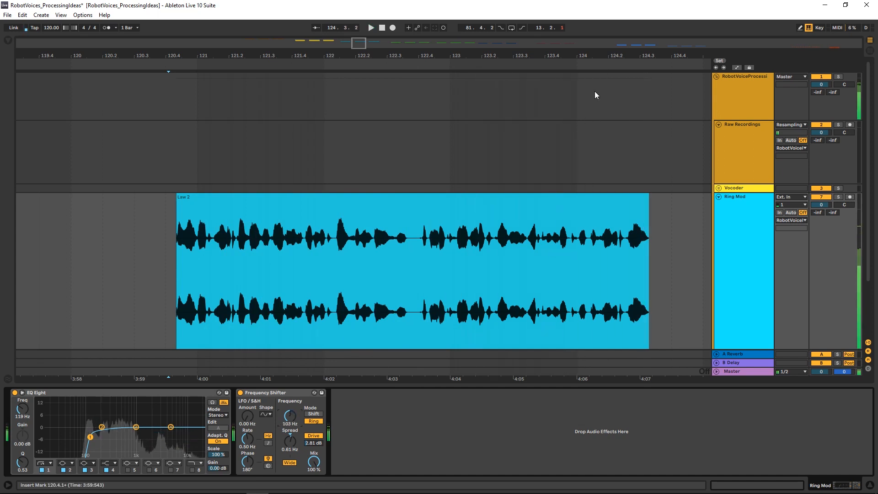
pyautogui.press('space')
# Play Law 2 on the Ring Mod track from just before the clip and lower the Frequency Shifter's dry/wet mix
pyautogui.moveTo(619, 56); pyautogui.dragTo(1, 62)
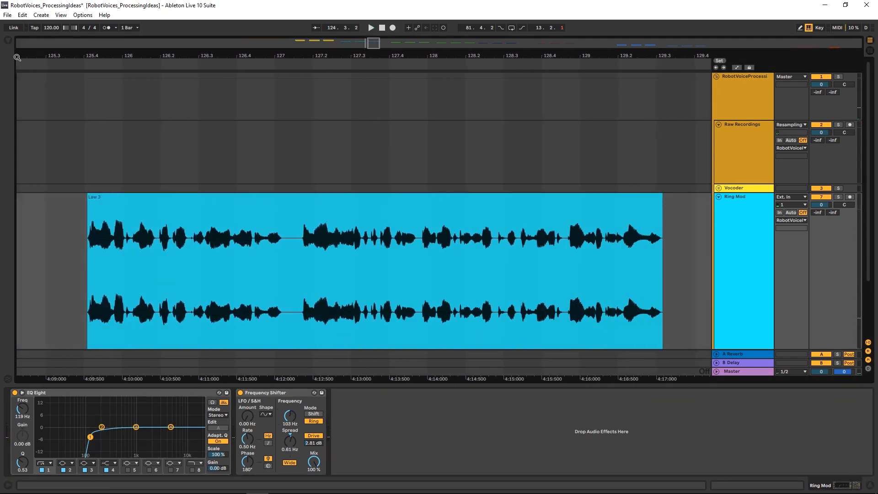
pyautogui.click(92, 254)
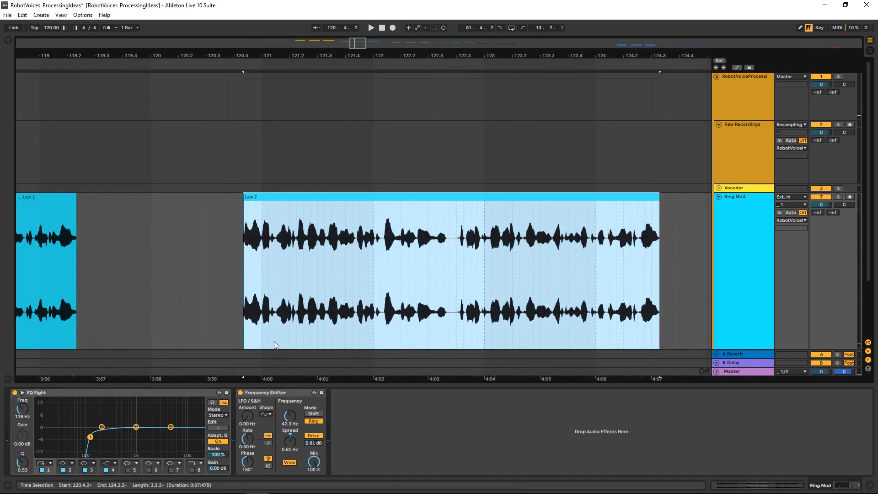
pyautogui.click(227, 229)
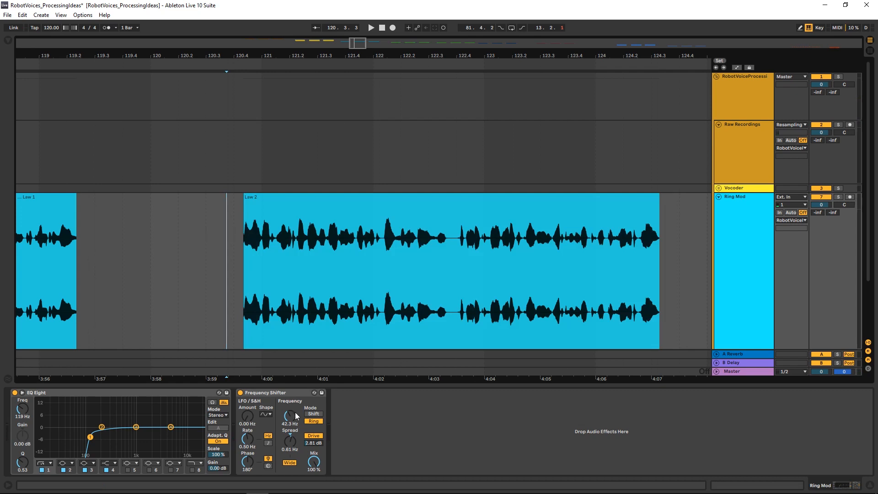
pyautogui.press('space')
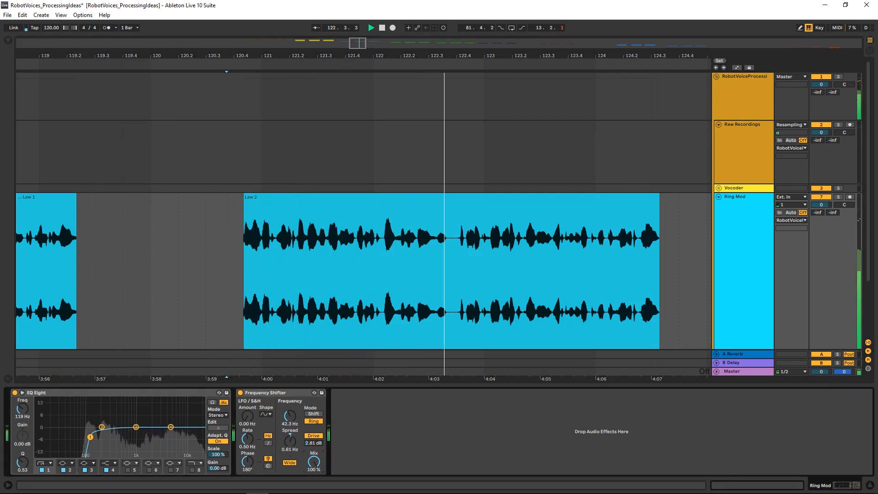
pyautogui.moveTo(314, 462); pyautogui.dragTo(314, 477)
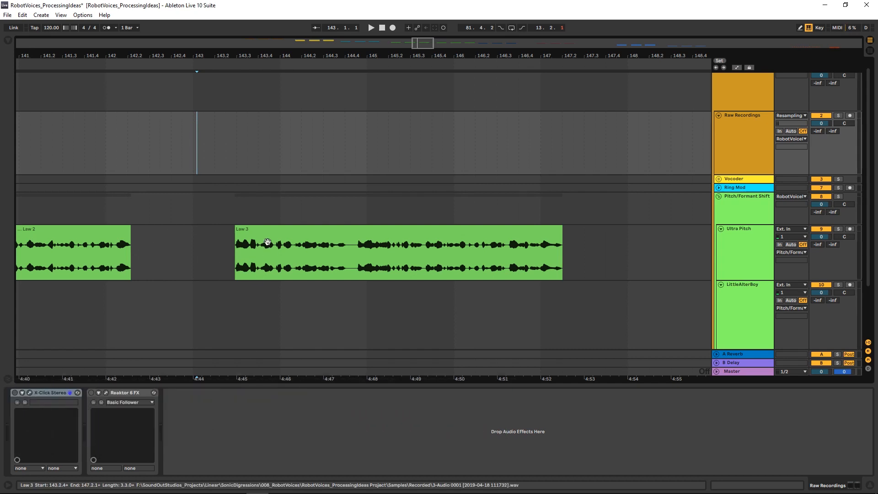
# Open the UltraPitch plug-in on the Ultra Pitch track and play the Law 3 clip through it
pyautogui.click(757, 233)
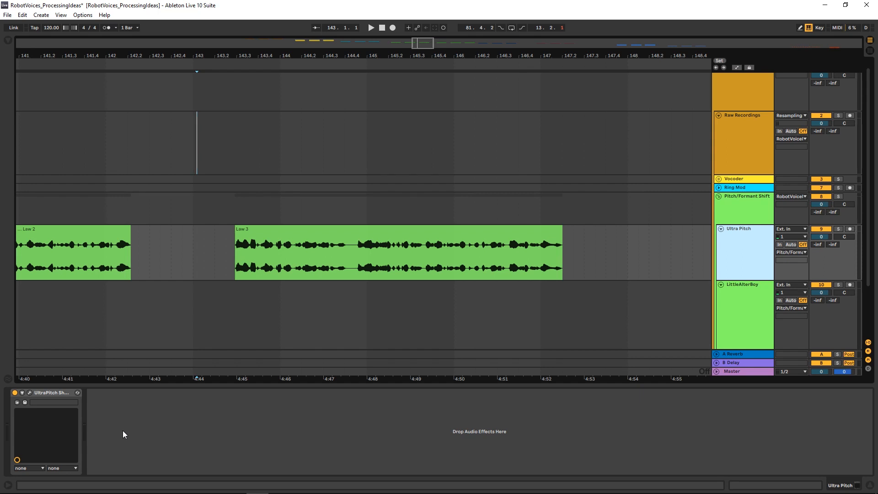
pyautogui.hotkey('ctrl', 'alt', 'p')
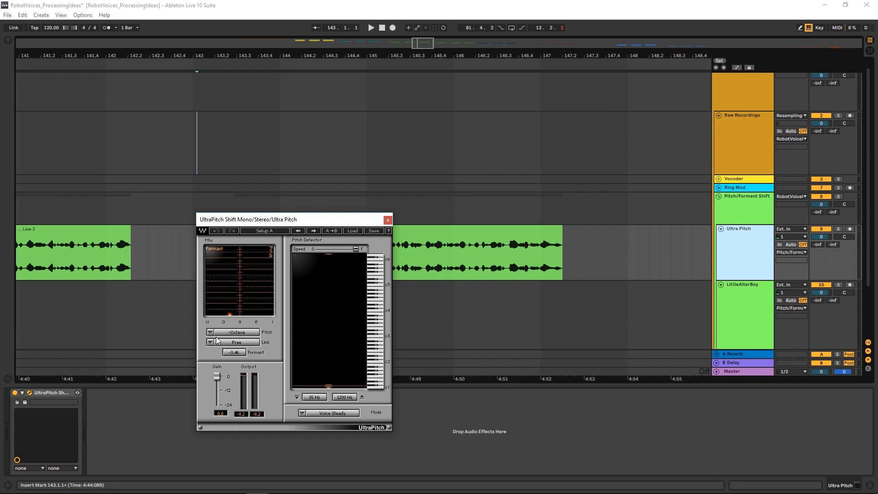
pyautogui.moveTo(281, 219); pyautogui.dragTo(114, 100)
pyautogui.click(238, 249)
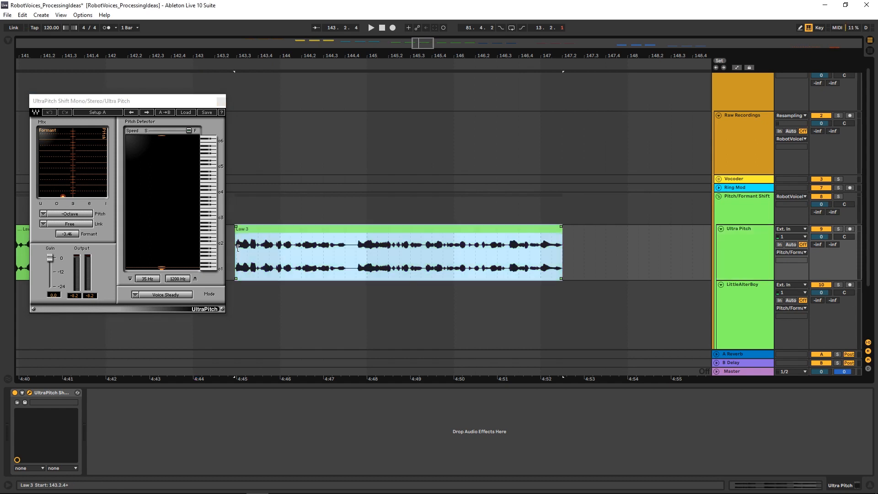
pyautogui.press('space')
# Open the LittleAlterBoy plug-in on its track and play the Law 1 clip through it
pyautogui.click(706, 307)
pyautogui.click(30, 392)
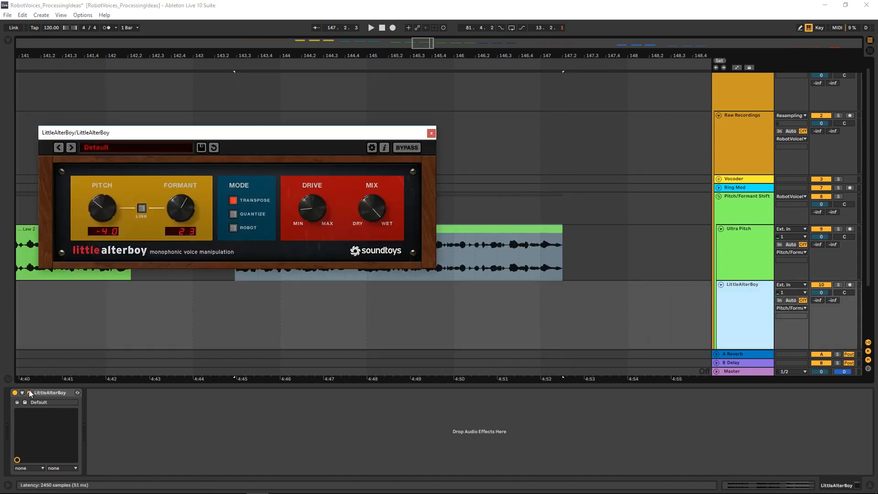
pyautogui.moveTo(585, 56); pyautogui.dragTo(165, 52)
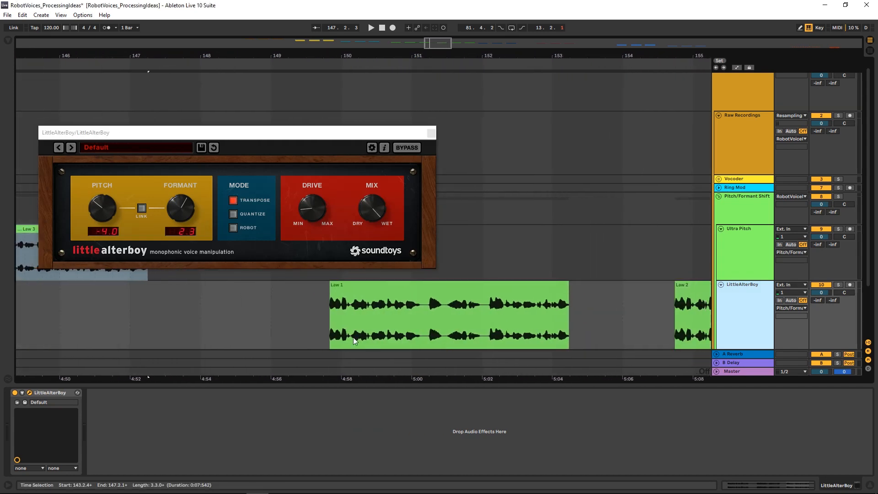
pyautogui.click(334, 312)
pyautogui.press('space')
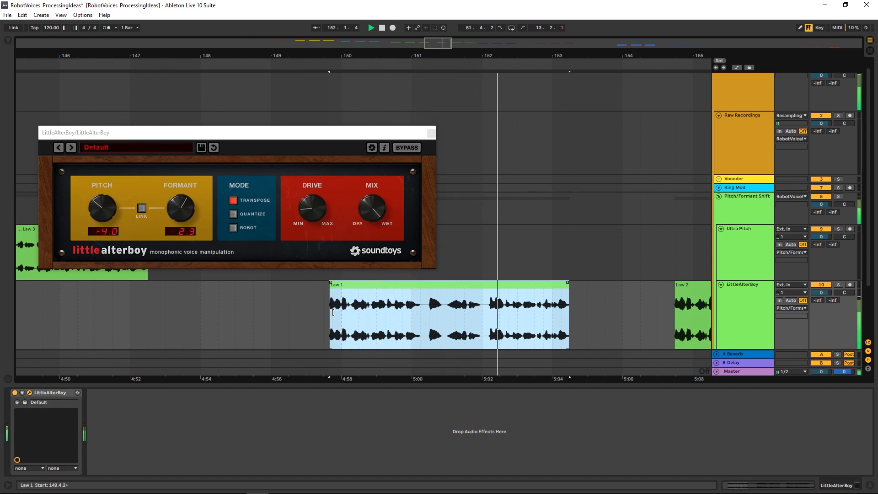
pyautogui.press('space')
# Switch LittleAlterBoy to Robot mode and lower its formant while playing the next clip on the track
pyautogui.click(234, 227)
pyautogui.hscroll(4, 342, 308)
pyautogui.click(341, 308)
pyautogui.press('space')
pyautogui.moveTo(176, 207); pyautogui.dragTo(185, 248)
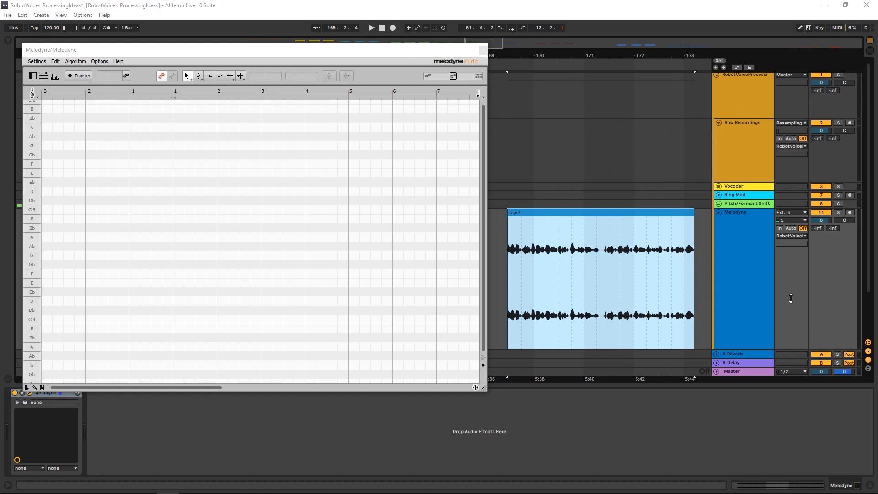
# Transfer the Law 2 clip into Melodyne by recording its playback
pyautogui.click(78, 76)
pyautogui.press('space')
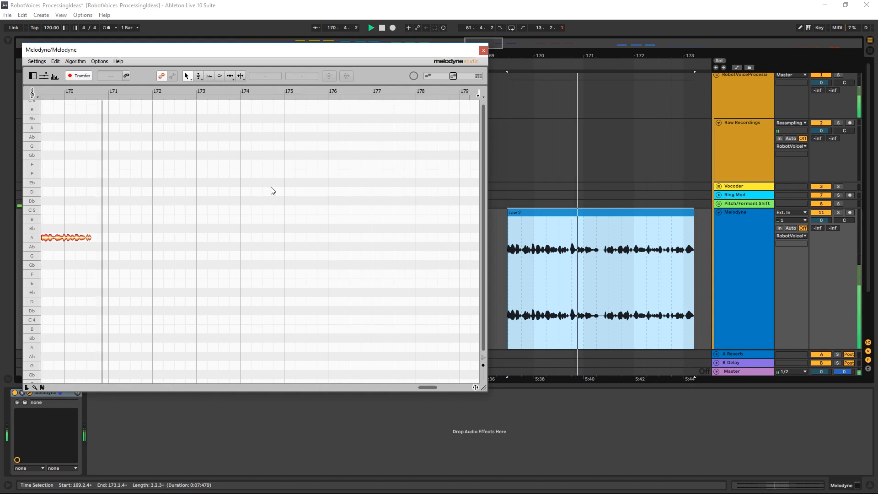
pyautogui.press('space')
# Lower individual notes across the transferred phrase one by one with the Pitch tool and play the result
pyautogui.scroll(3, 257, 204)
pyautogui.click(110, 266)
pyautogui.click(199, 76)
pyautogui.moveTo(110, 267); pyautogui.dragTo(109, 302)
pyautogui.moveTo(133, 253); pyautogui.dragTo(132, 298)
pyautogui.moveTo(143, 247); pyautogui.dragTo(156, 309)
pyautogui.moveTo(164, 235); pyautogui.dragTo(173, 325)
pyautogui.moveTo(185, 282); pyautogui.dragTo(201, 318)
pyautogui.moveTo(210, 249); pyautogui.dragTo(210, 291)
pyautogui.moveTo(223, 288); pyautogui.dragTo(223, 332)
pyautogui.moveTo(266, 269); pyautogui.dragTo(266, 311)
pyautogui.moveTo(299, 277); pyautogui.dragTo(298, 315)
pyautogui.moveTo(325, 222); pyautogui.dragTo(325, 265)
pyautogui.moveTo(336, 260); pyautogui.dragTo(337, 275)
pyautogui.moveTo(364, 246); pyautogui.dragTo(364, 288)
pyautogui.moveTo(117, 210); pyautogui.dragTo(117, 251)
pyautogui.press('space')
pyautogui.press('space')
# Shift the formants of all notes in Melodyne to -261 ct and play the phrase
pyautogui.click(210, 77)
pyautogui.hotkey('ctrl', 'a')
pyautogui.moveTo(349, 243); pyautogui.dragTo(349, 290)
pyautogui.press('space')
pyautogui.moveTo(351, 326); pyautogui.dragTo(353, 308)
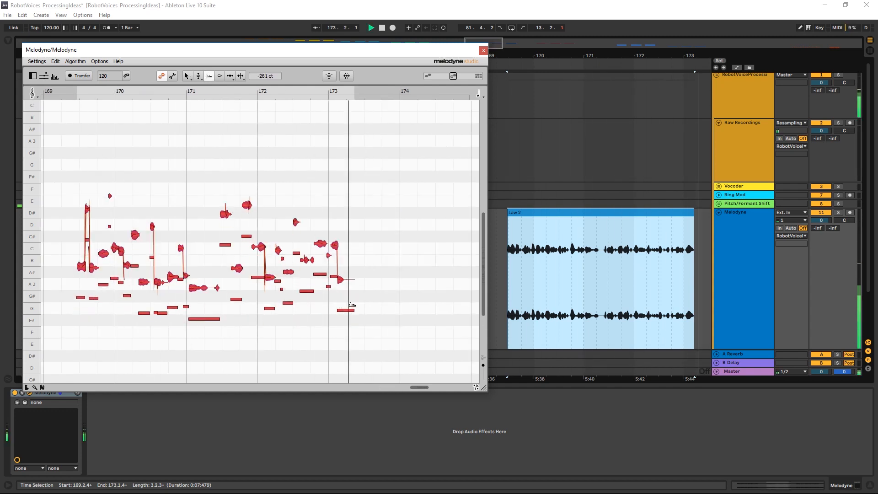
pyautogui.press('space')
# Move the notes in Melodyne onto the A#, C and D# pitches with the Main tool
pyautogui.click(187, 76)
pyautogui.moveTo(93, 268); pyautogui.dragTo(104, 248)
pyautogui.moveTo(121, 251); pyautogui.dragTo(127, 249)
pyautogui.moveTo(135, 234); pyautogui.dragTo(153, 210)
pyautogui.moveTo(158, 282); pyautogui.dragTo(158, 276)
pyautogui.press('space')
pyautogui.press('space')
pyautogui.moveTo(181, 248); pyautogui.dragTo(181, 211)
pyautogui.moveTo(199, 287); pyautogui.dragTo(237, 275)
pyautogui.moveTo(247, 206); pyautogui.dragTo(247, 211)
pyautogui.moveTo(260, 247); pyautogui.dragTo(320, 250)
pyautogui.moveTo(270, 278); pyautogui.dragTo(270, 274)
pyautogui.moveTo(296, 222); pyautogui.dragTo(296, 211)
pyautogui.moveTo(307, 260); pyautogui.dragTo(340, 212)
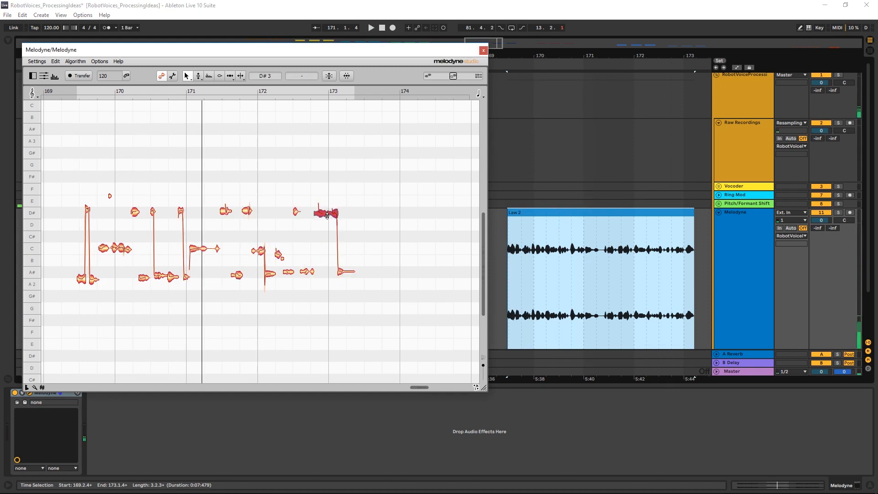
# Move the last D# note group of the phrase to a lower pitch and play back the edited Law 2 clip
pyautogui.press('space')
pyautogui.press('space')
pyautogui.click(340, 249)
pyautogui.click(505, 264)
pyautogui.press('space')
pyautogui.press('space')
pyautogui.moveTo(340, 212); pyautogui.dragTo(338, 266)
pyautogui.click(507, 260)
pyautogui.press('space')
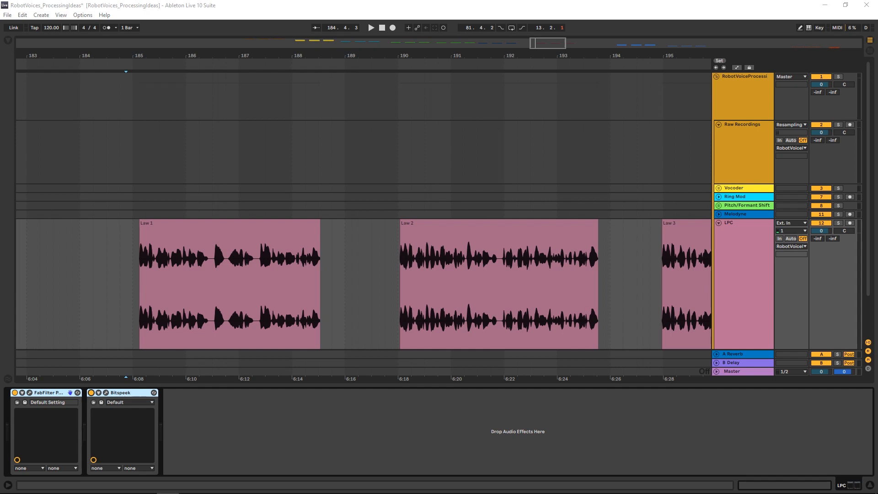
# Open the Bitspeek plug-in on the LPC track and play the Law 2 clip through it
pyautogui.click(106, 392)
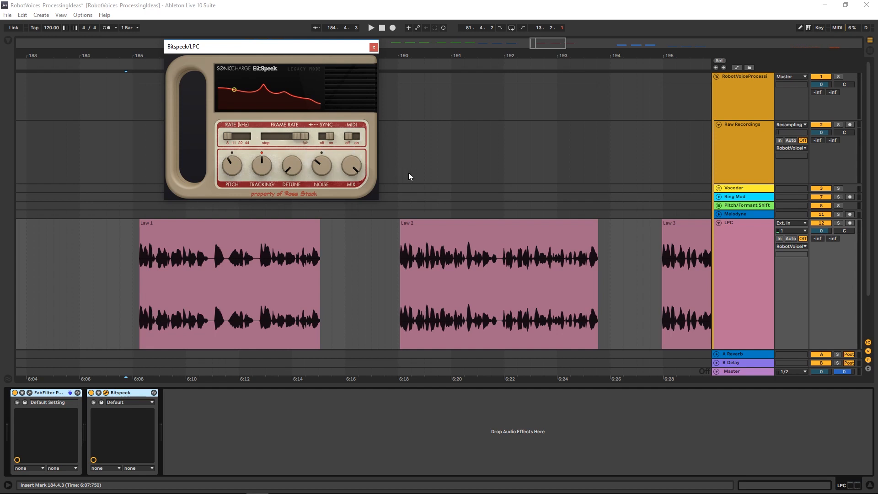
pyautogui.click(402, 262)
pyautogui.press('space')
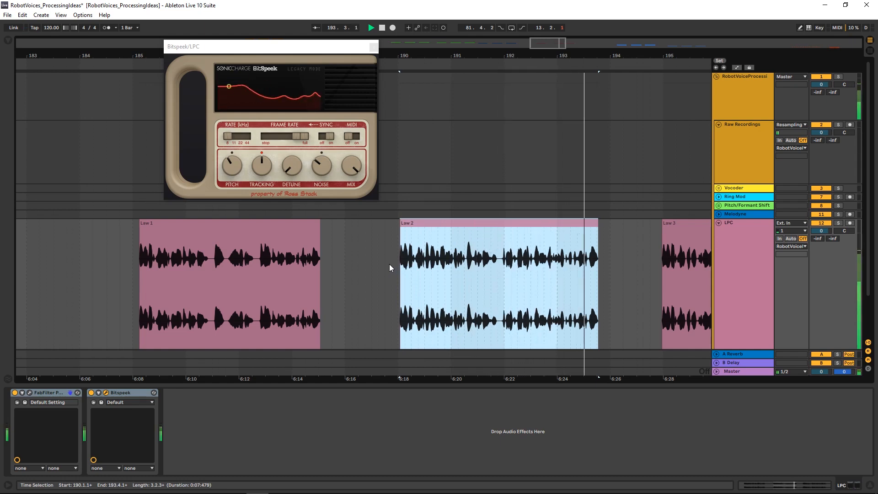
pyautogui.press('space')
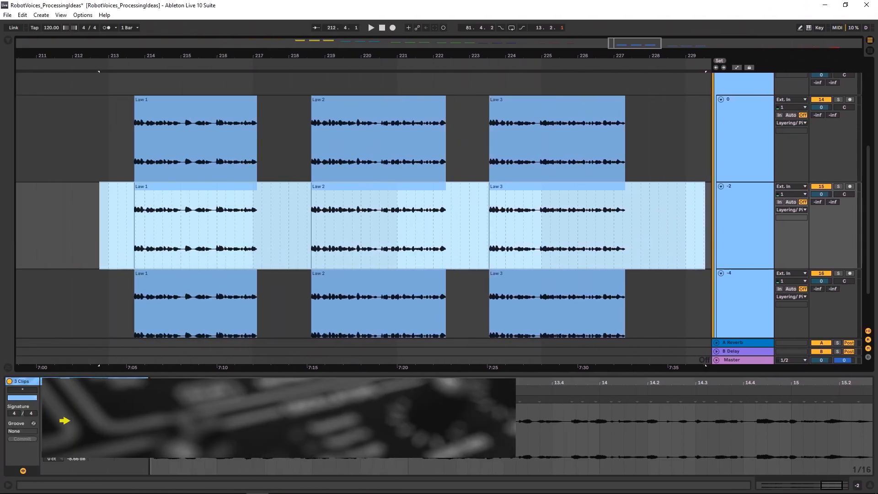
# Transpose the Law 1 clip on the -4 layer track to -4 st and select all three clips on that track
pyautogui.click(54, 441)
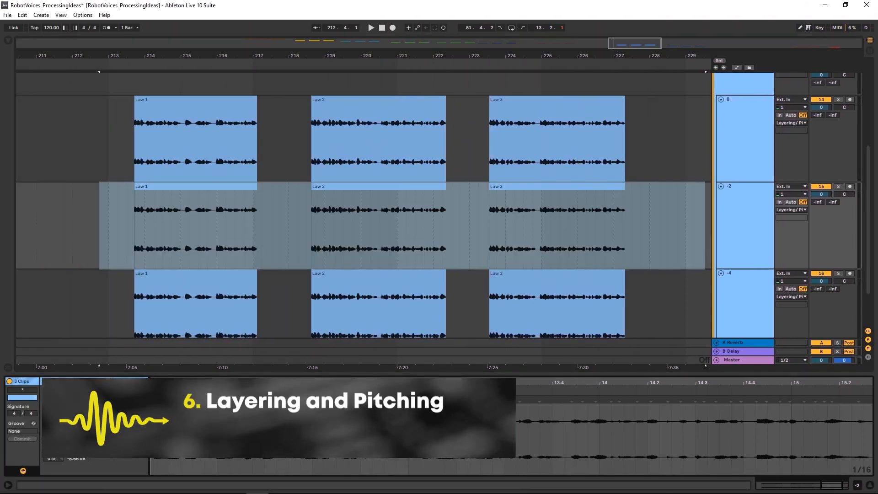
pyautogui.moveTo(102, 292); pyautogui.dragTo(650, 291)
pyautogui.click(200, 256)
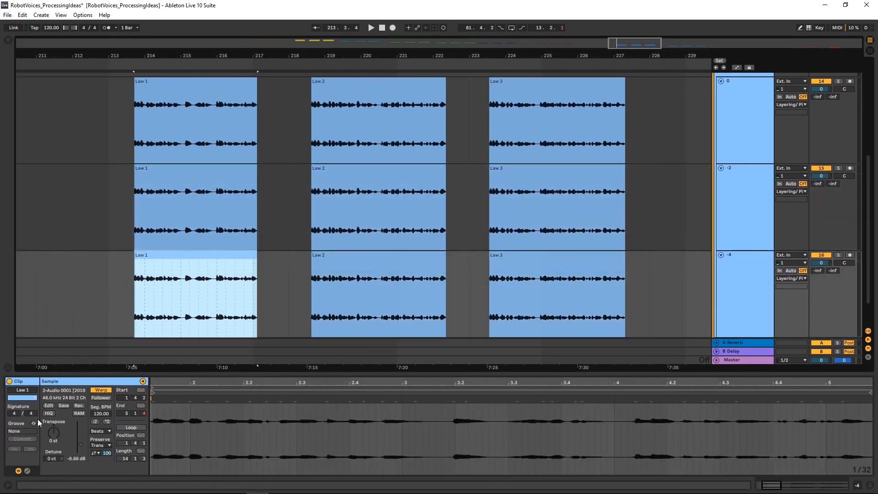
pyautogui.click(56, 437)
pyautogui.write('-4')
pyautogui.press('Return')
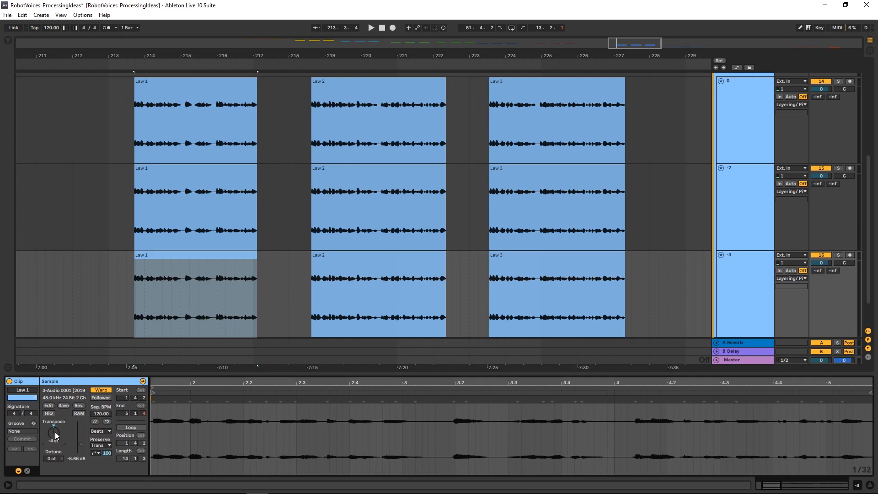
pyautogui.moveTo(93, 295); pyautogui.dragTo(695, 297)
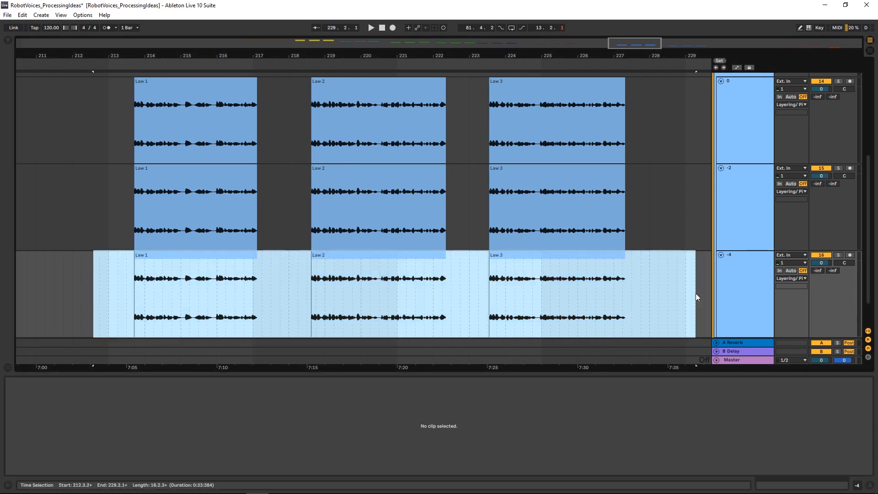
# Transpose the three clips on the -4 track to -4 st and play the layered Law 3 clips from their start
pyautogui.click(55, 435)
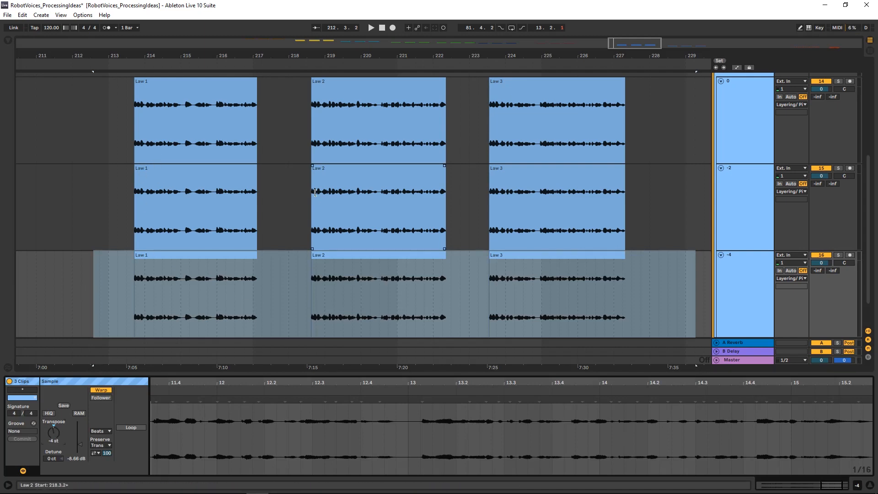
pyautogui.click(492, 187)
pyautogui.moveTo(488, 59); pyautogui.dragTo(337, 75)
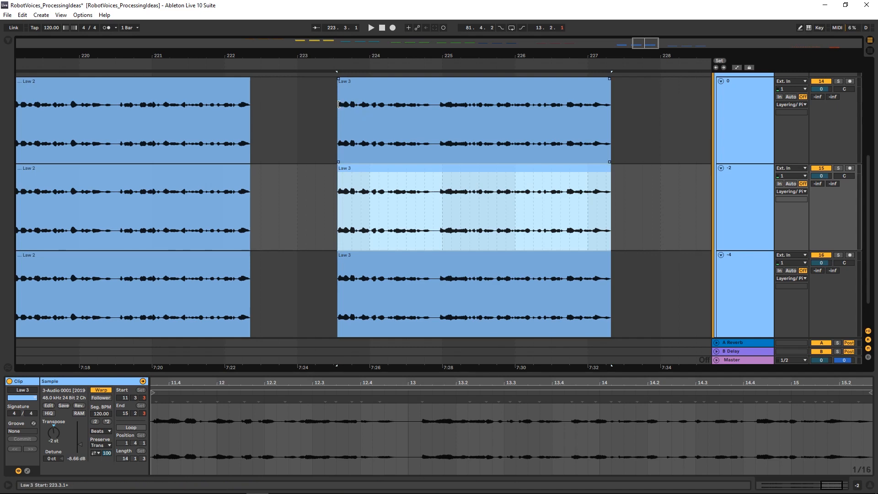
pyautogui.click(343, 98)
pyautogui.press('space')
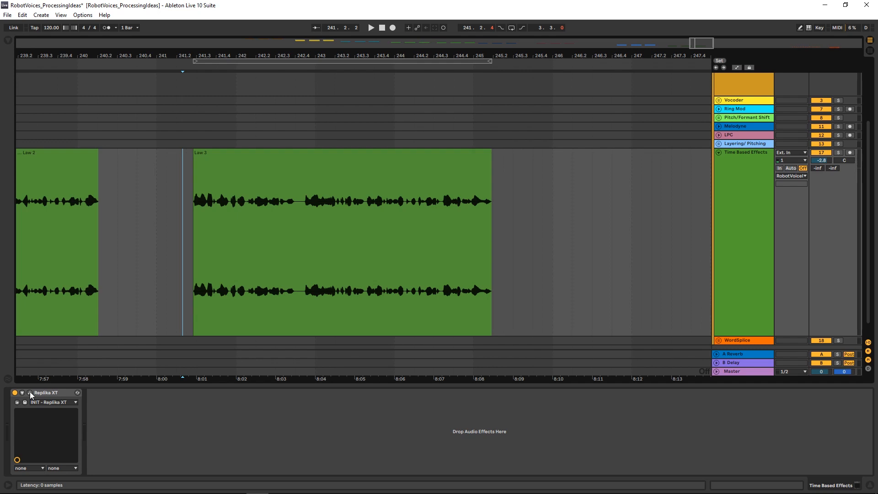
# Open the Replika XT delay on the Time Based Effects track and play the Law 3 clip through it
pyautogui.click(30, 393)
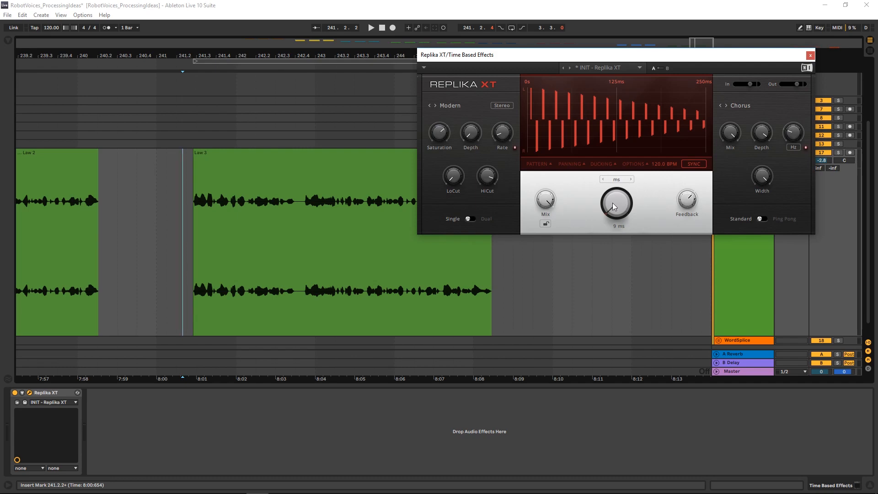
pyautogui.moveTo(691, 204)
pyautogui.click(410, 227)
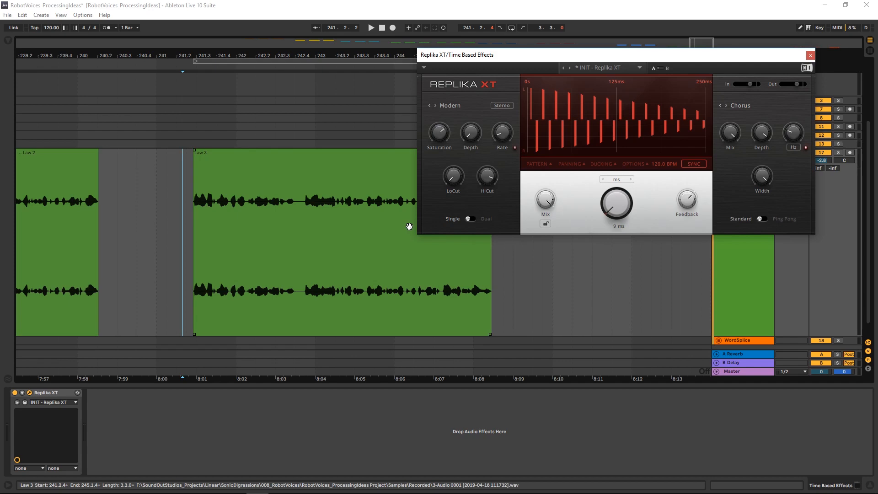
pyautogui.press('space')
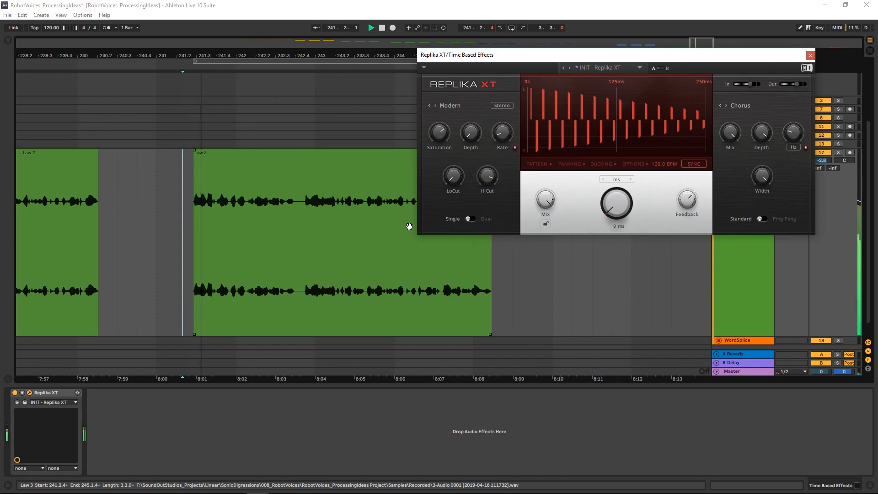